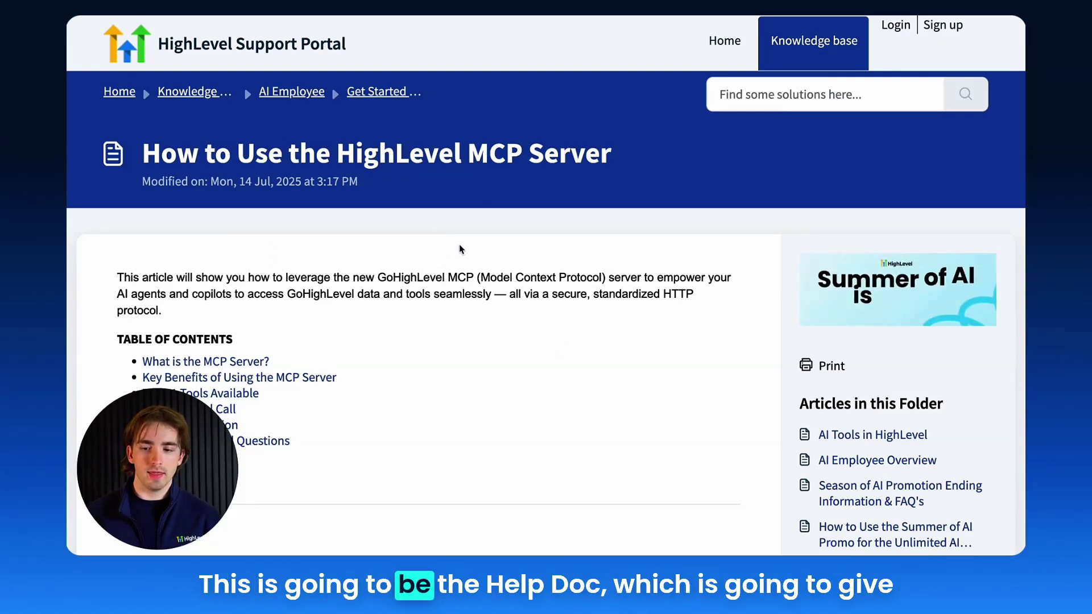
- Scroll the support article to the Top 21 Tools Available table
scroll(459, 248, down, 3)
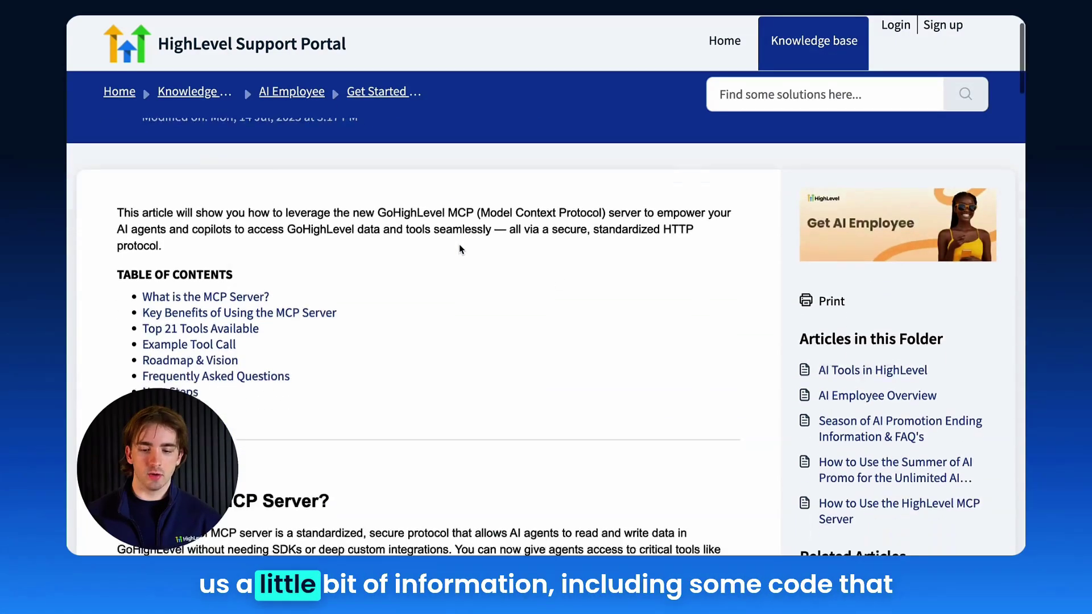
scroll(459, 248, up, 3)
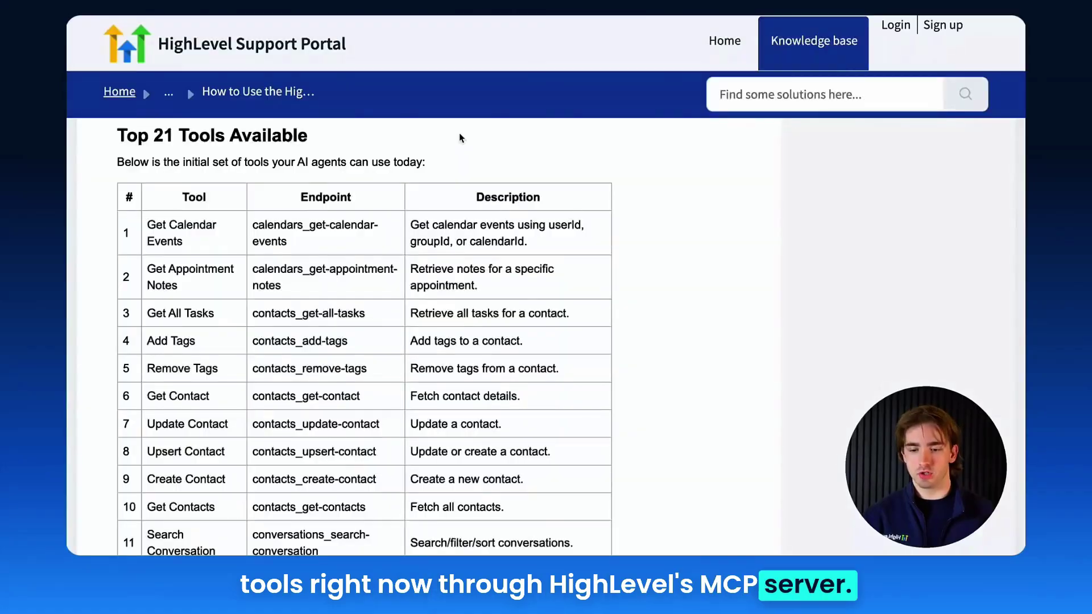
scroll(211, 201, up, 1)
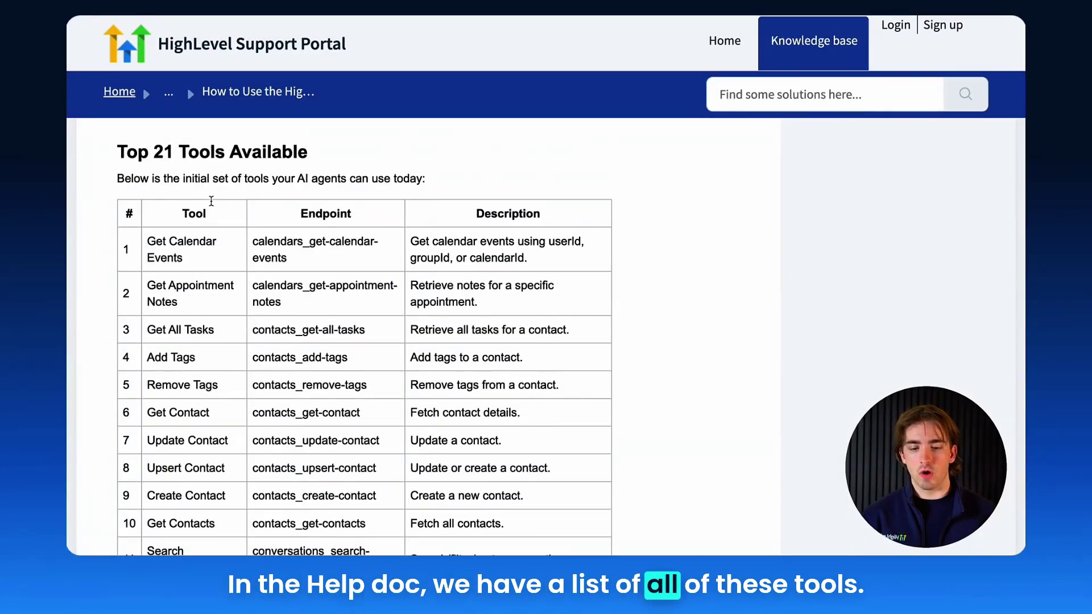
triple_click(203, 261)
scroll(204, 260, down, 2)
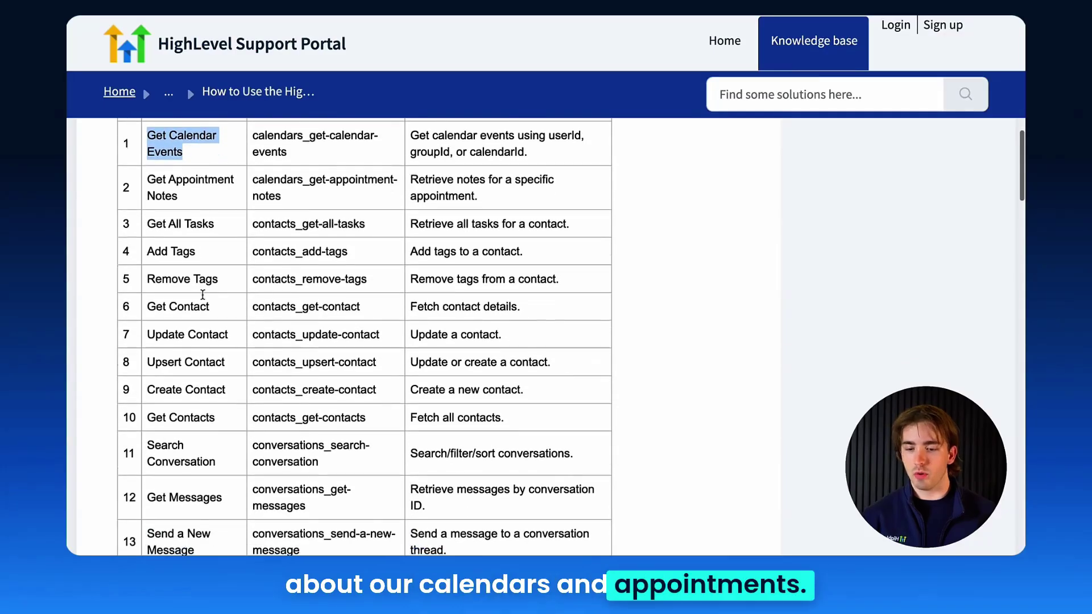
scroll(197, 232, down, 2)
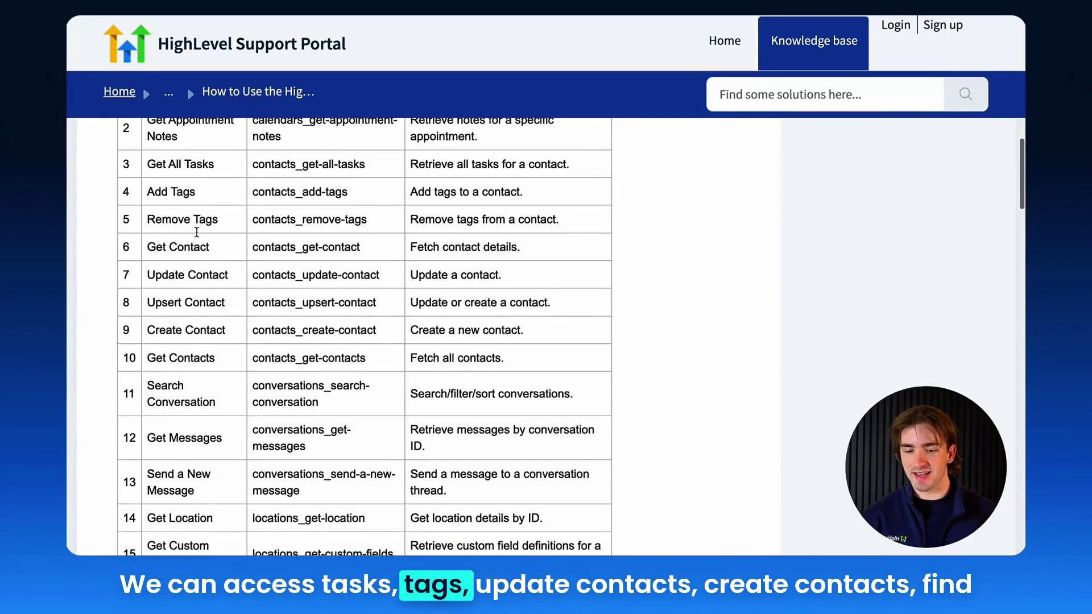
scroll(196, 232, down, 2)
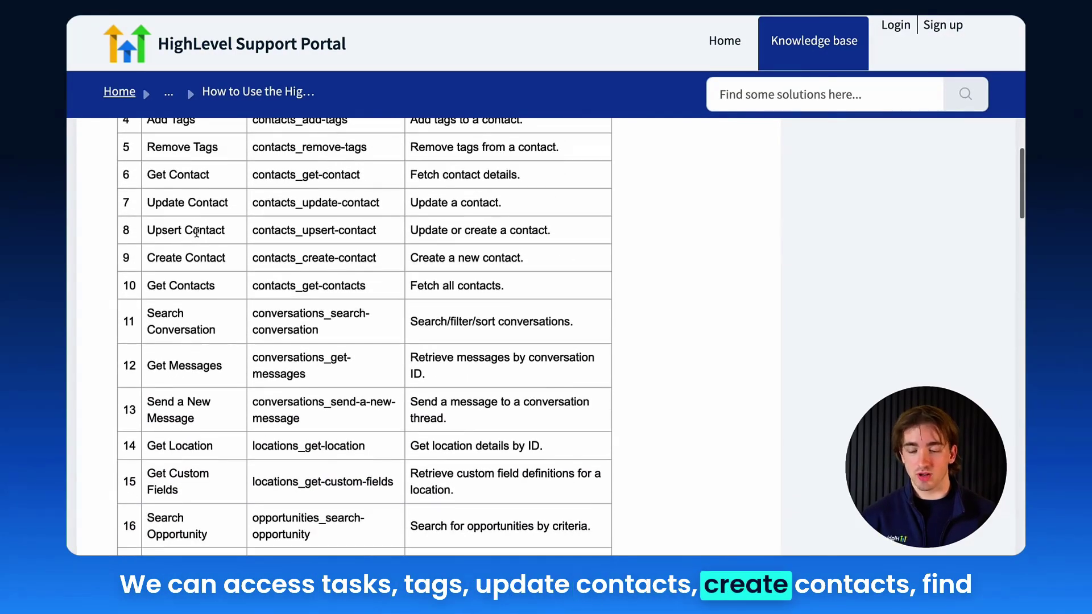
scroll(196, 232, down, 1)
scroll(212, 249, down, 1)
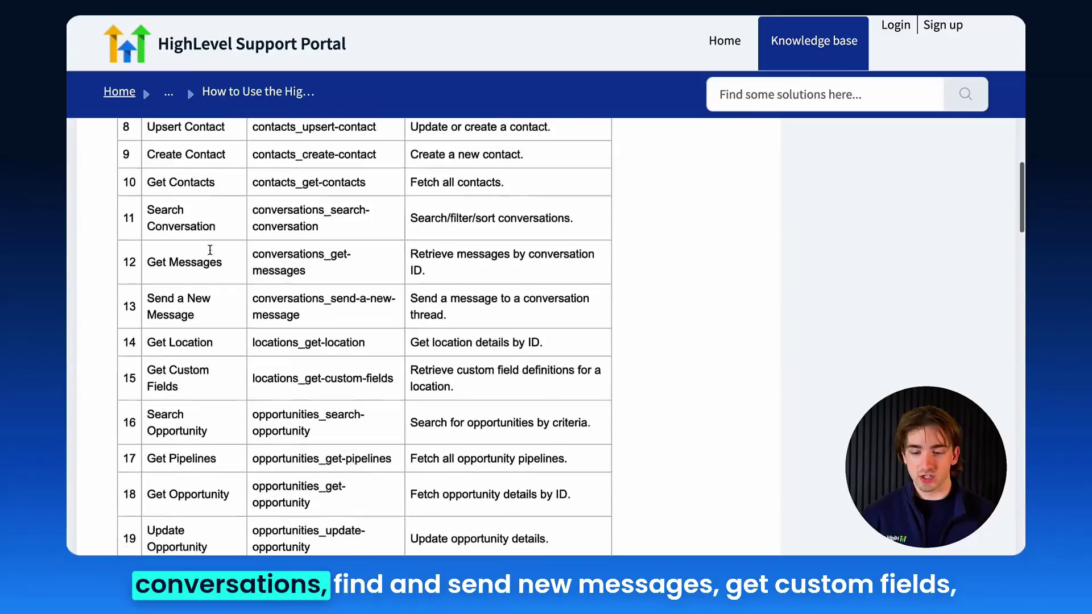
scroll(206, 288, down, 2)
click(199, 289)
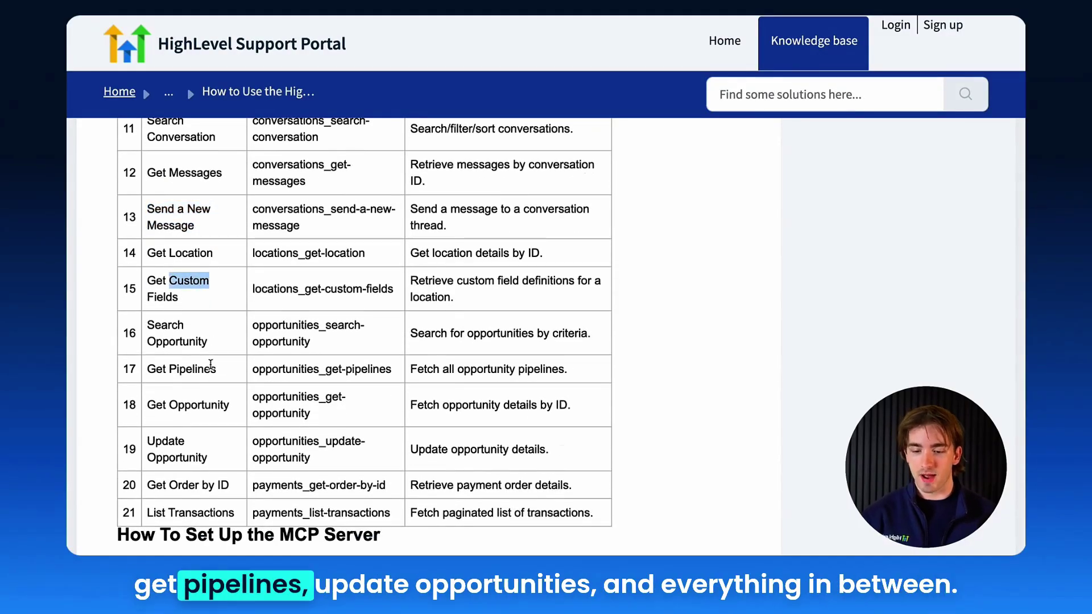
scroll(210, 364, down, 3)
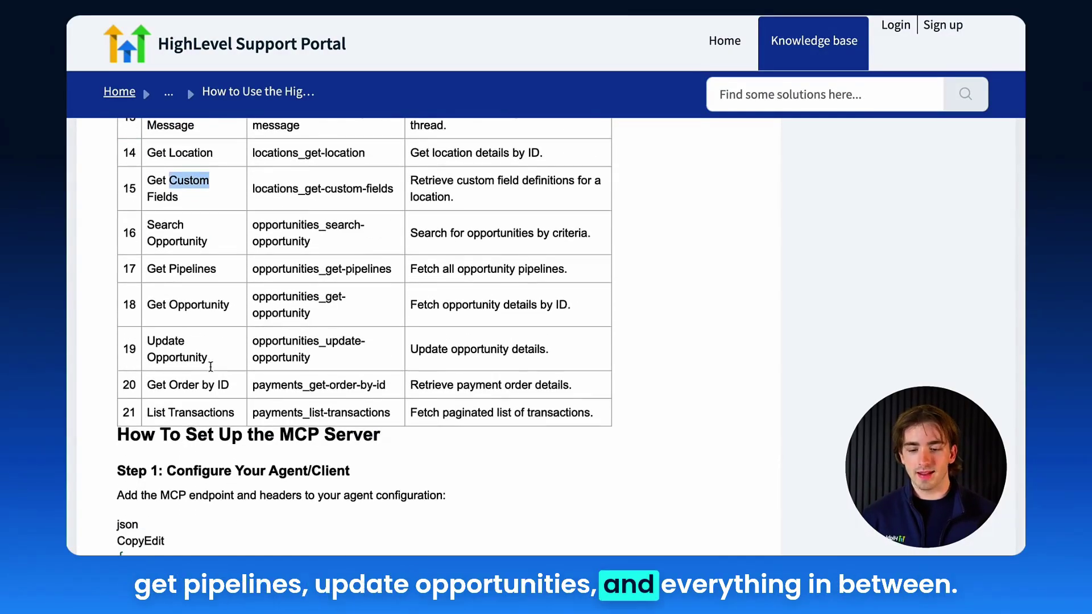
scroll(220, 376, up, 4)
click(222, 386)
scroll(222, 384, up, 4)
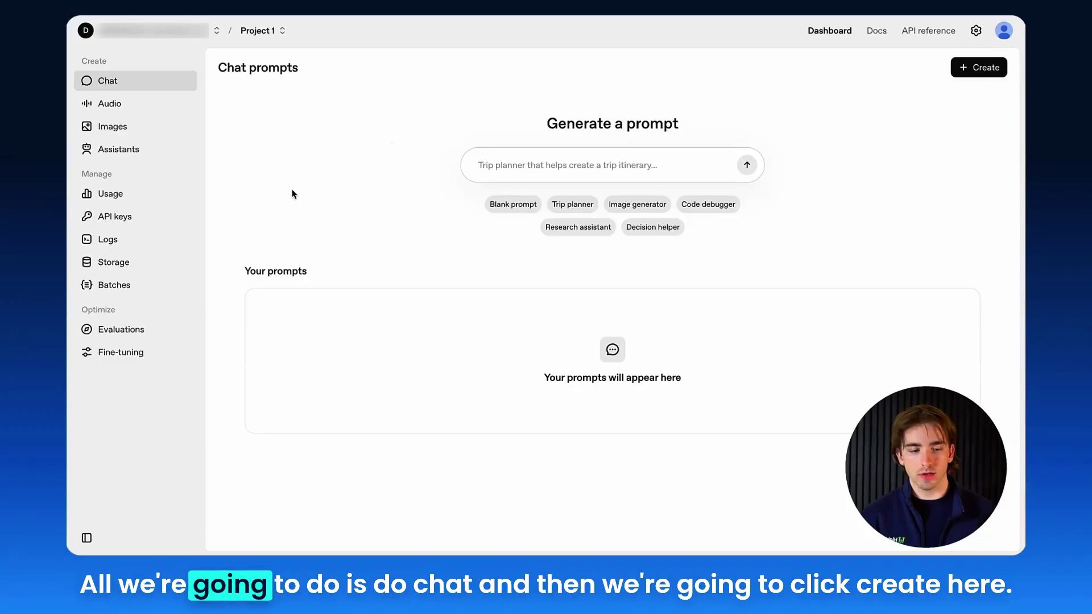
- Create a new chat prompt and open the Add new MCP Server connection form
click(976, 67)
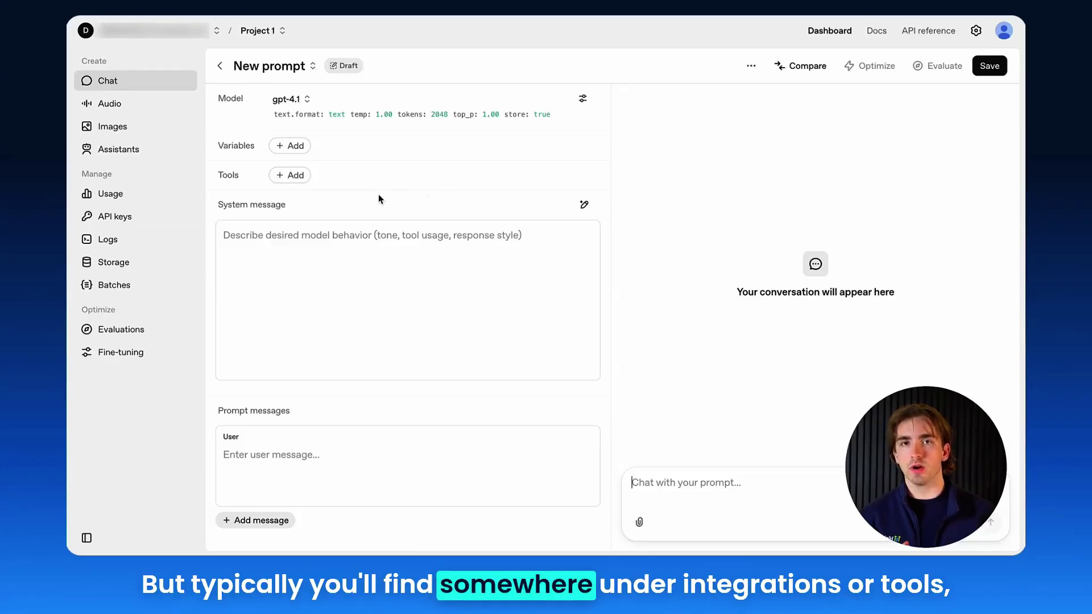
click(290, 178)
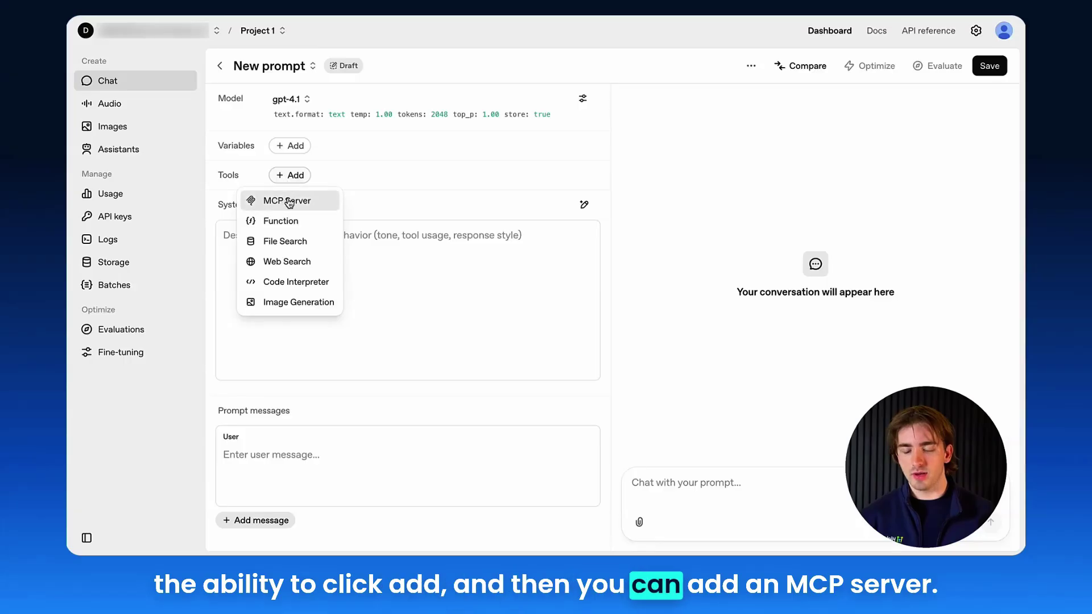
click(289, 202)
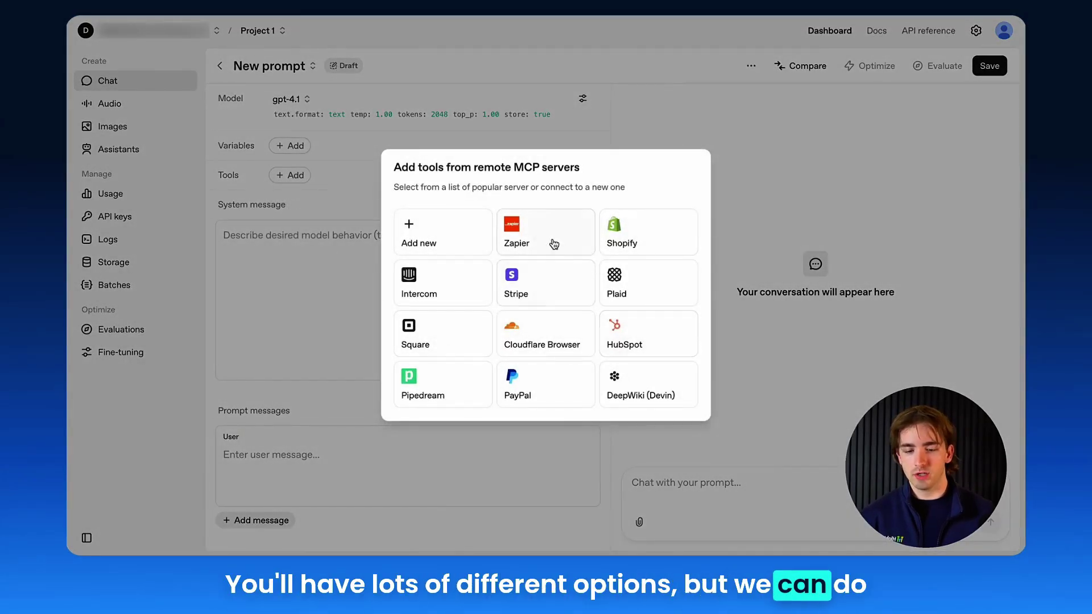
click(445, 237)
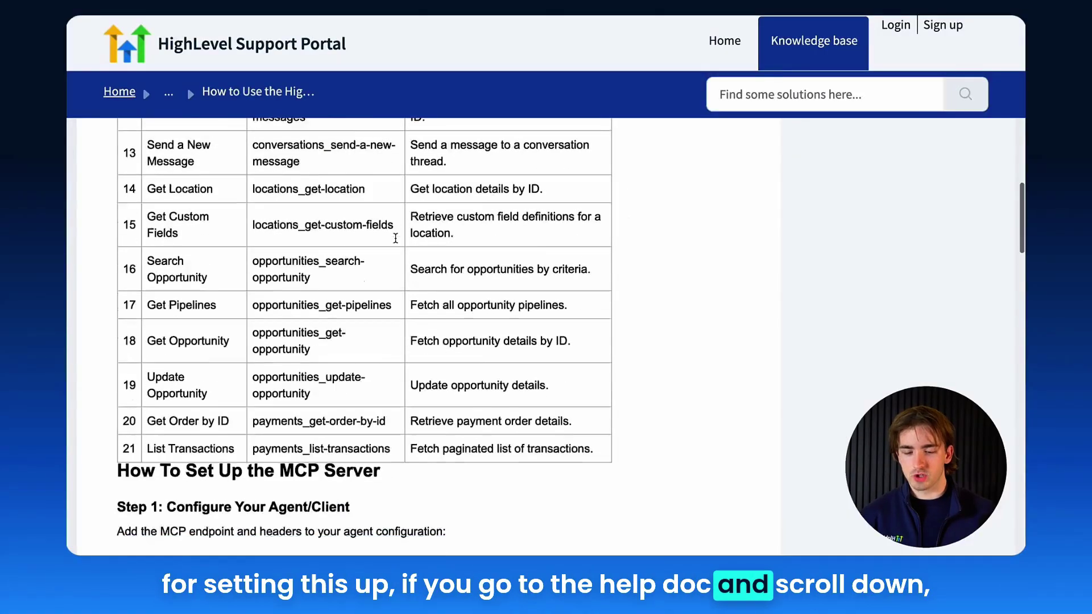
scroll(396, 242, down, 5)
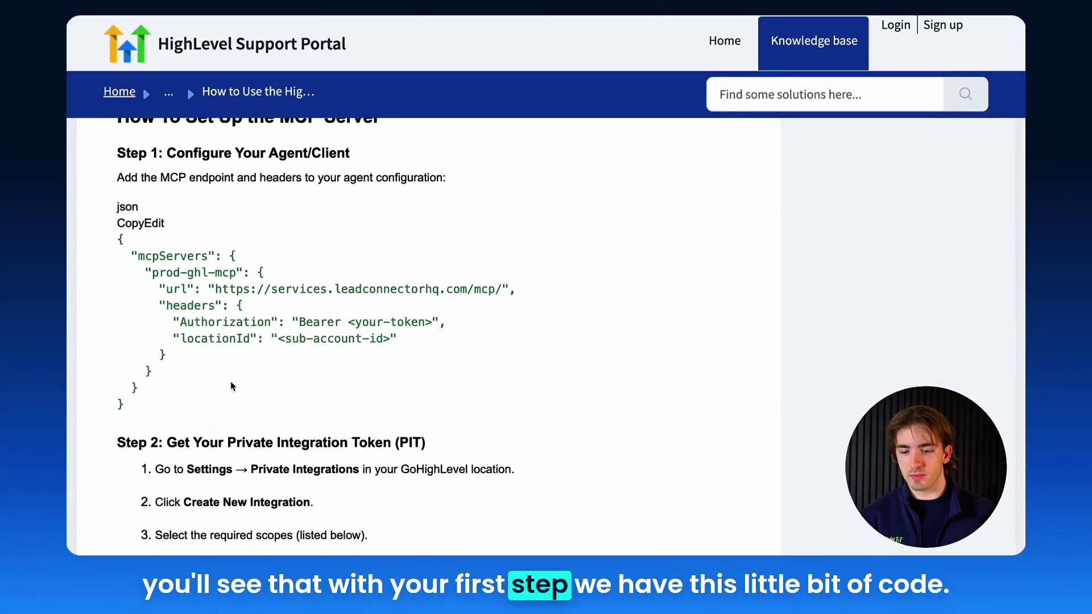
drag(216, 390, 110, 239)
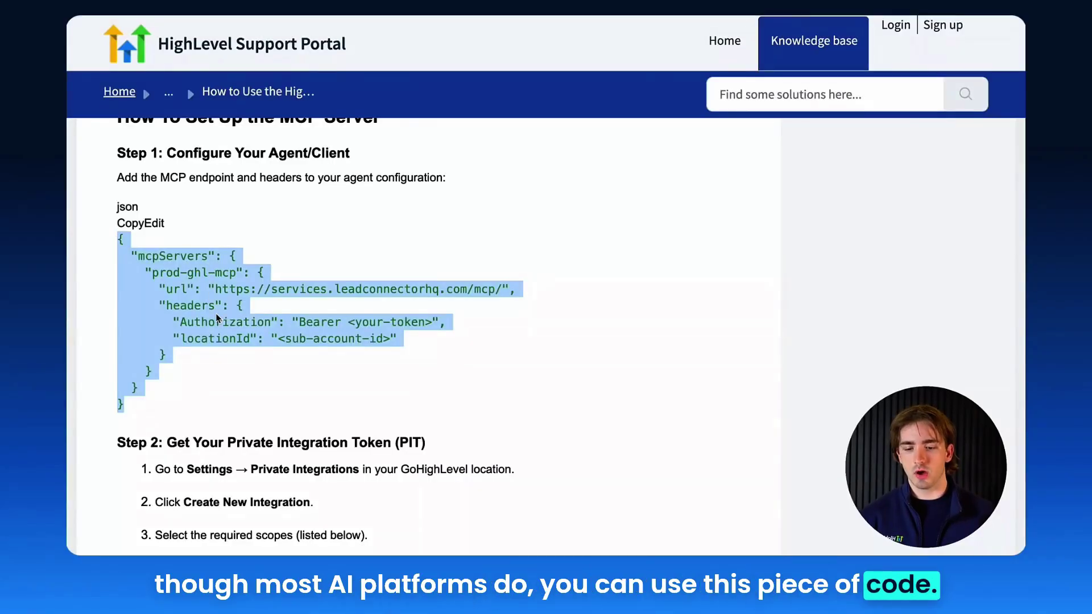
click(226, 308)
drag(219, 294, 501, 297)
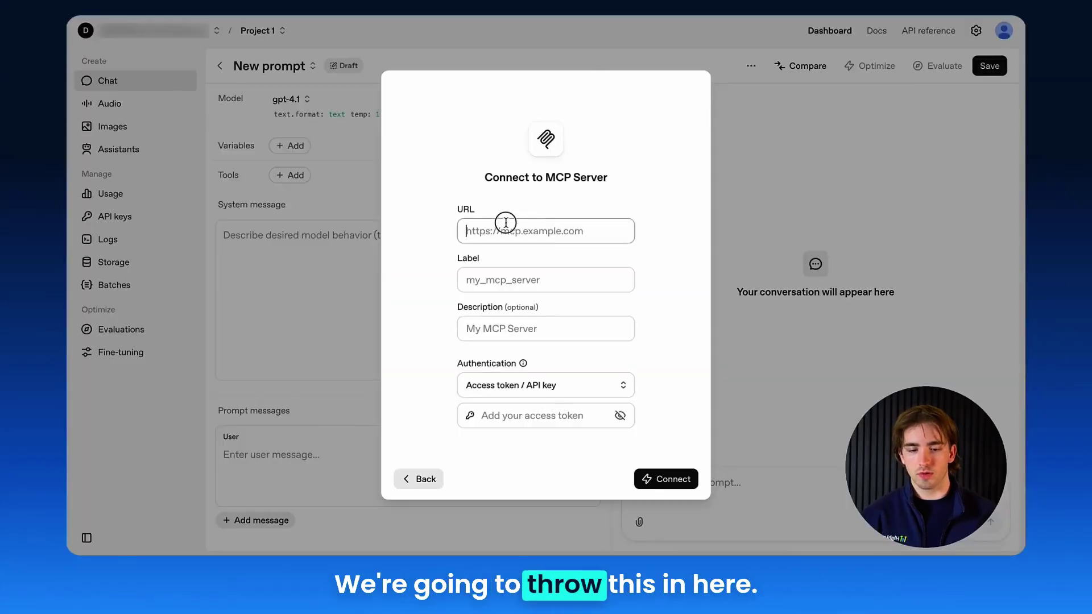
key(ctrl+v)
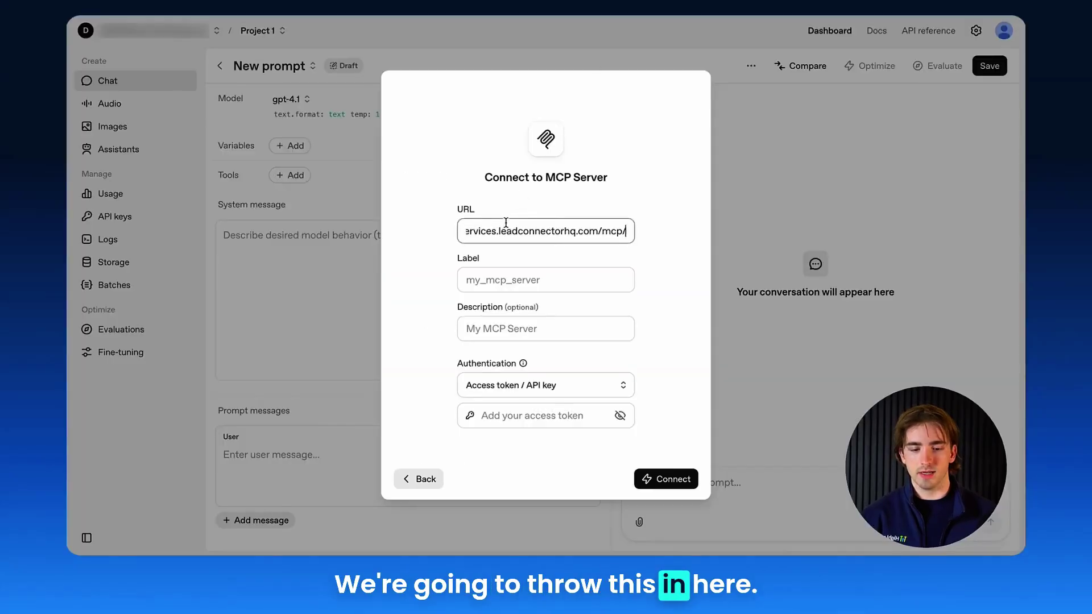
- Enter ghl_mcp_server as the MCP connection's label
click(511, 285)
text(ghl)
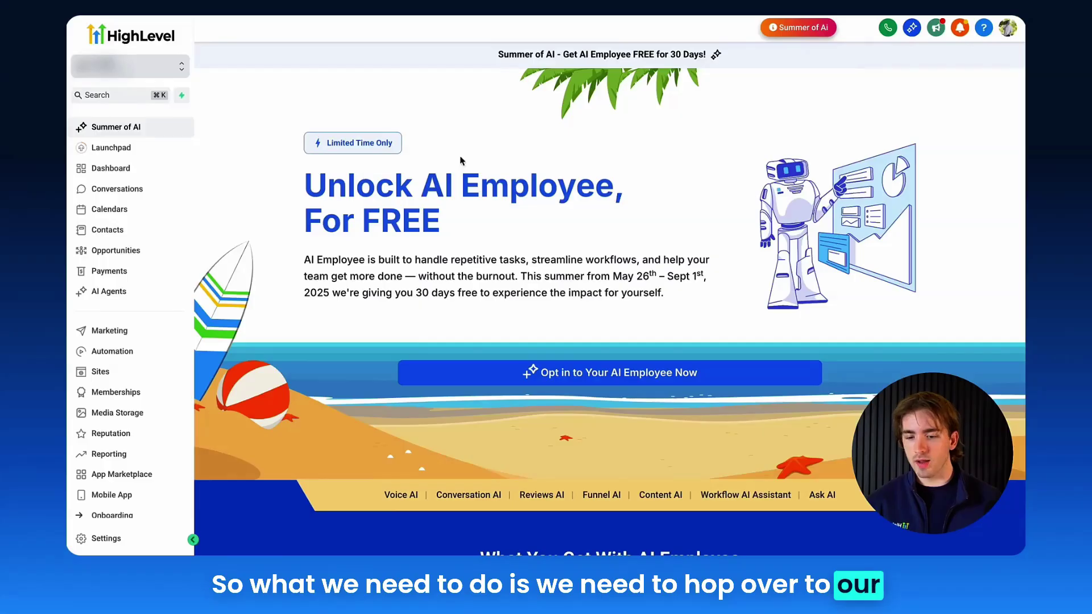
- Go to the Private Integrations page in HighLevel settings
click(153, 537)
scroll(137, 341, down, 5)
click(147, 419)
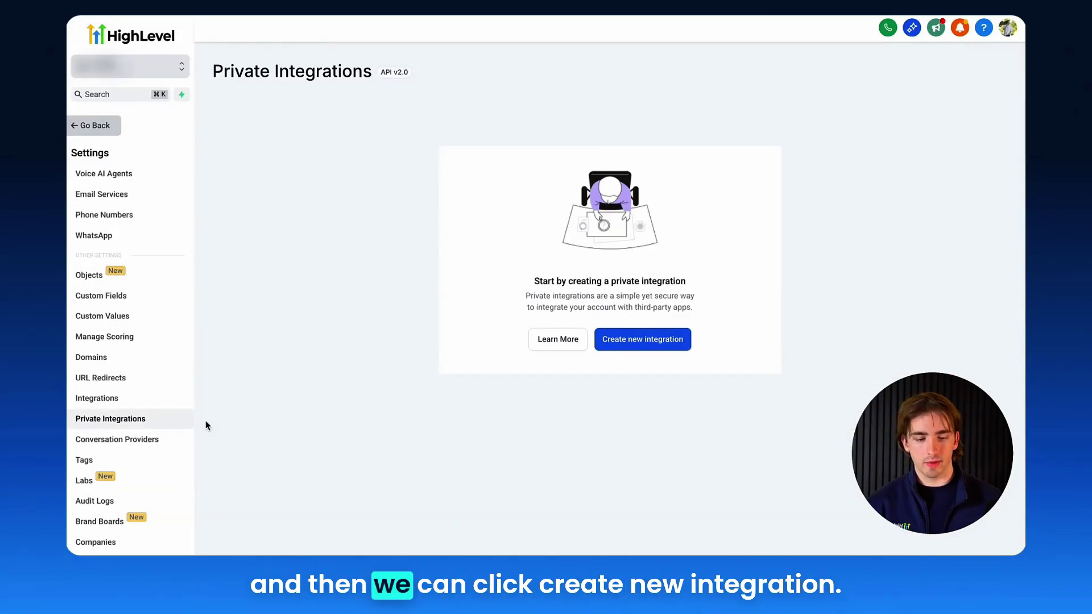
- Start a new private integration named MCP and bring up its scope list
click(632, 347)
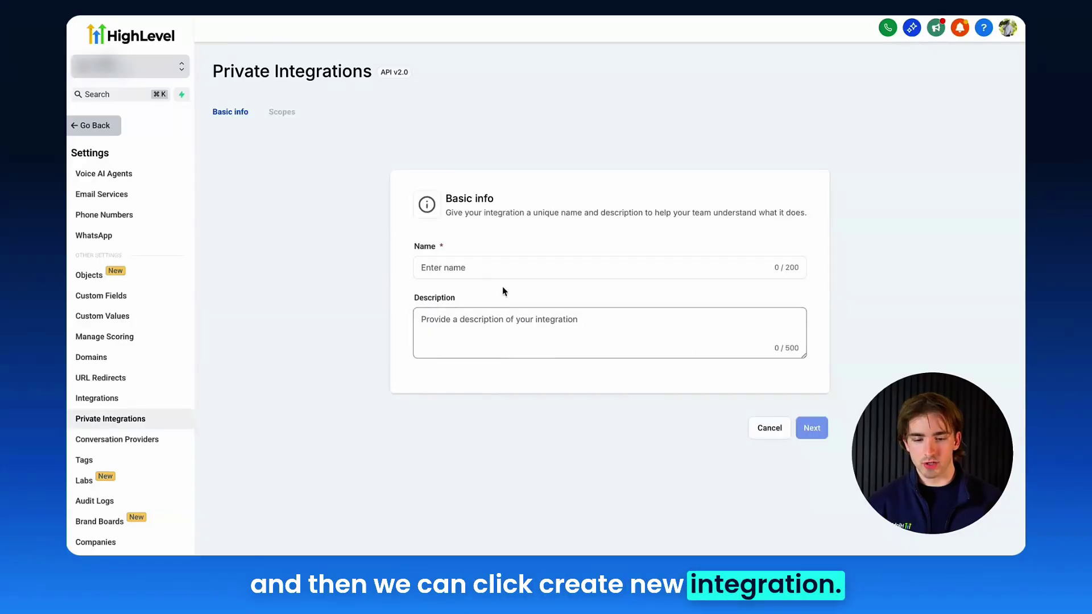
text(MCP Server)
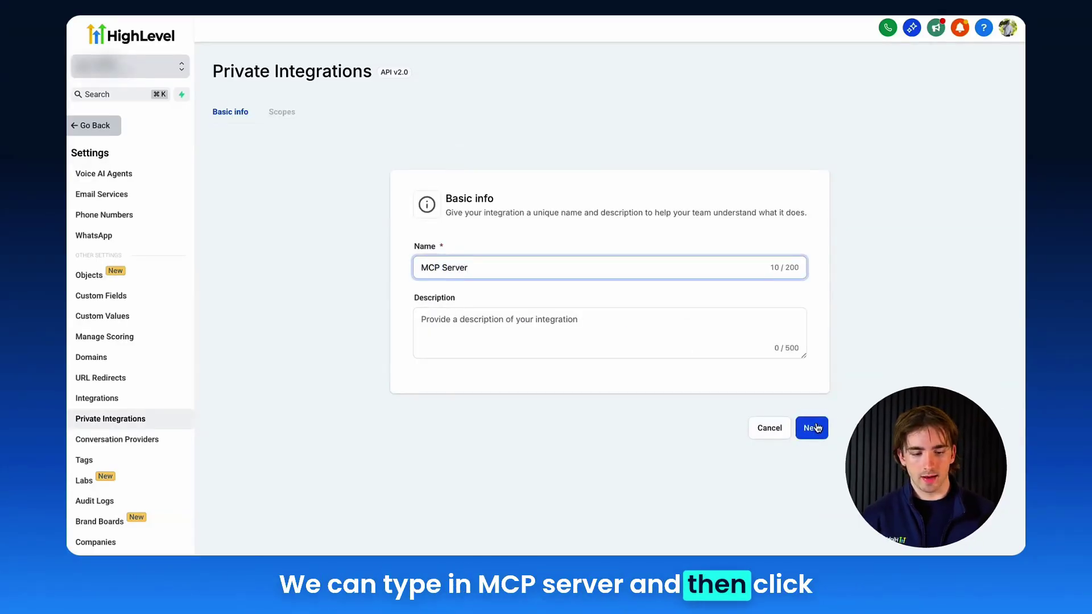
click(812, 427)
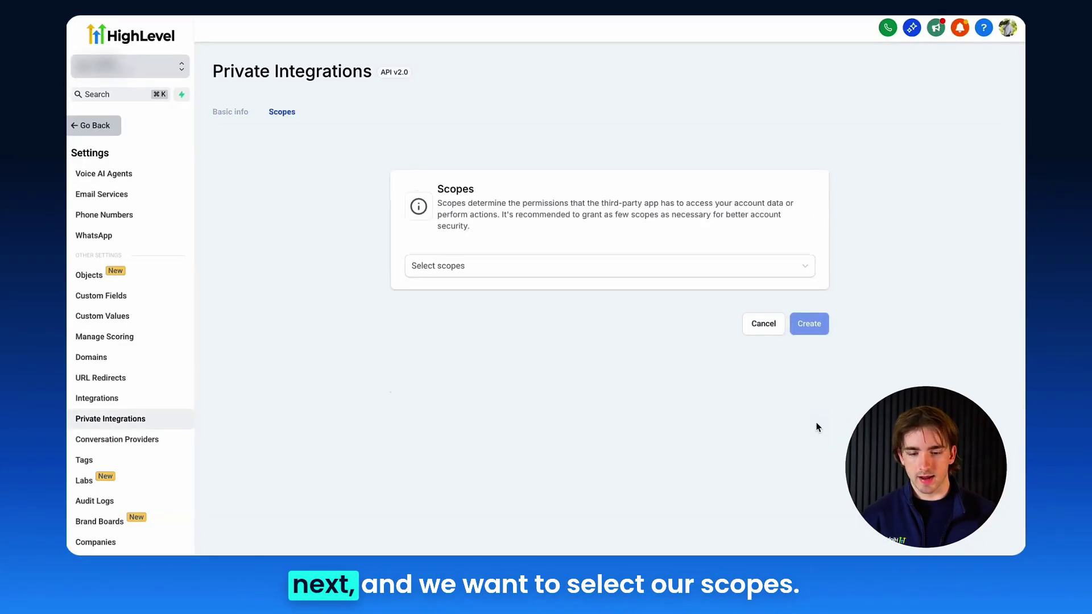
click(434, 268)
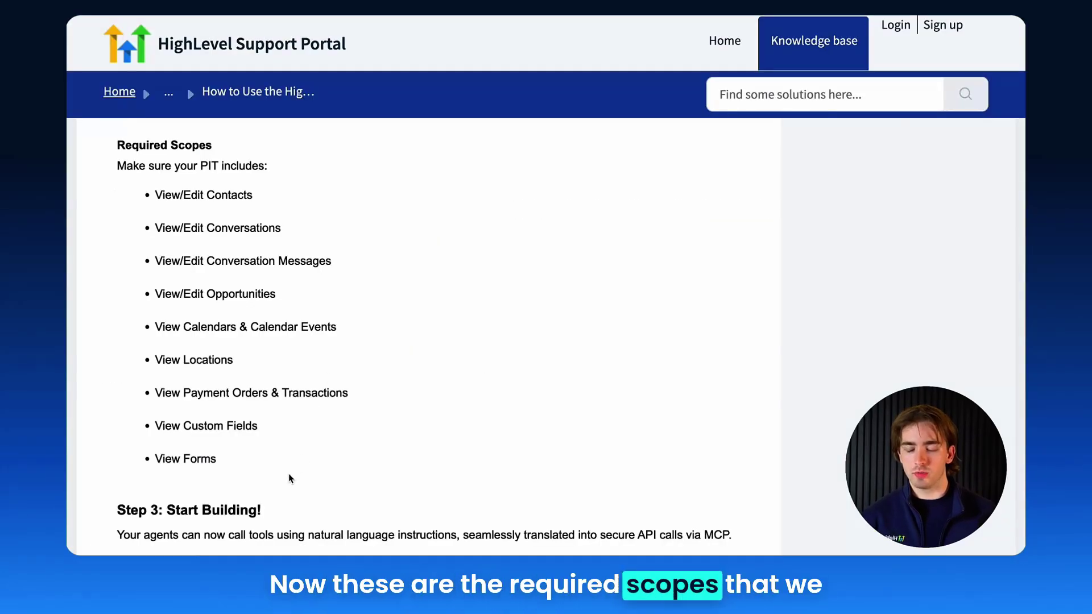
- Check the required scopes (Conversations, Conversation Messages, Locations, Custom Fields) and create the MCP integration
scroll(290, 479, up, 4)
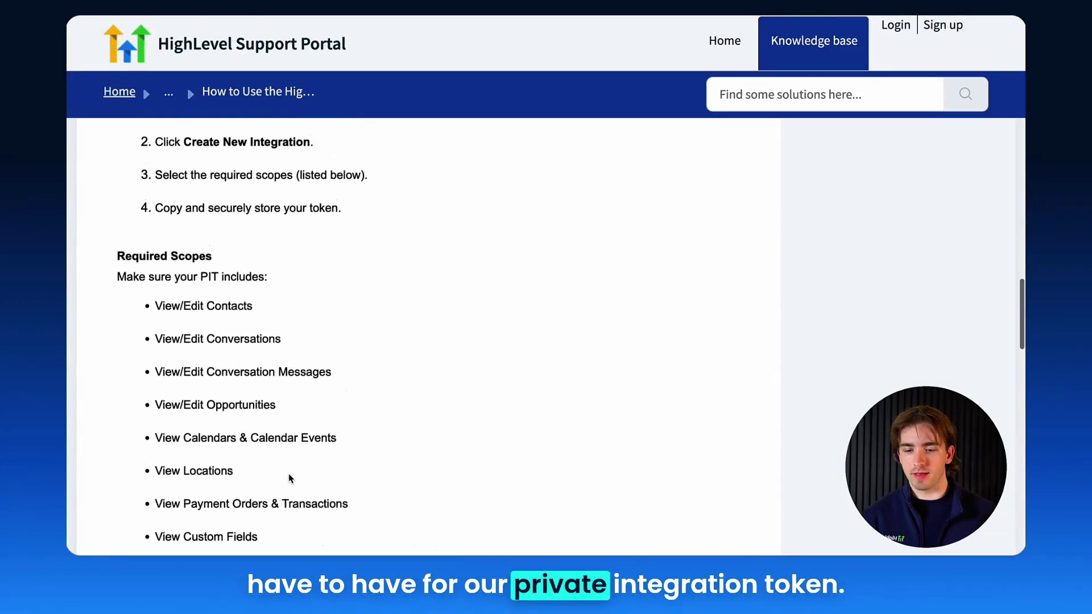
scroll(288, 473, down, 3)
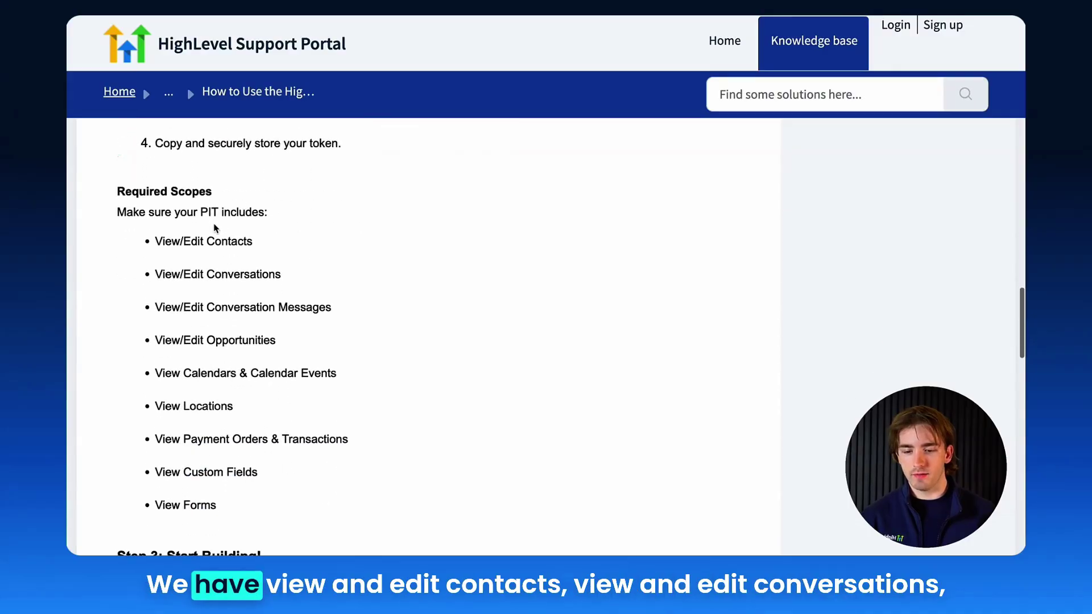
scroll(212, 236, down, 1)
triple_click(213, 249)
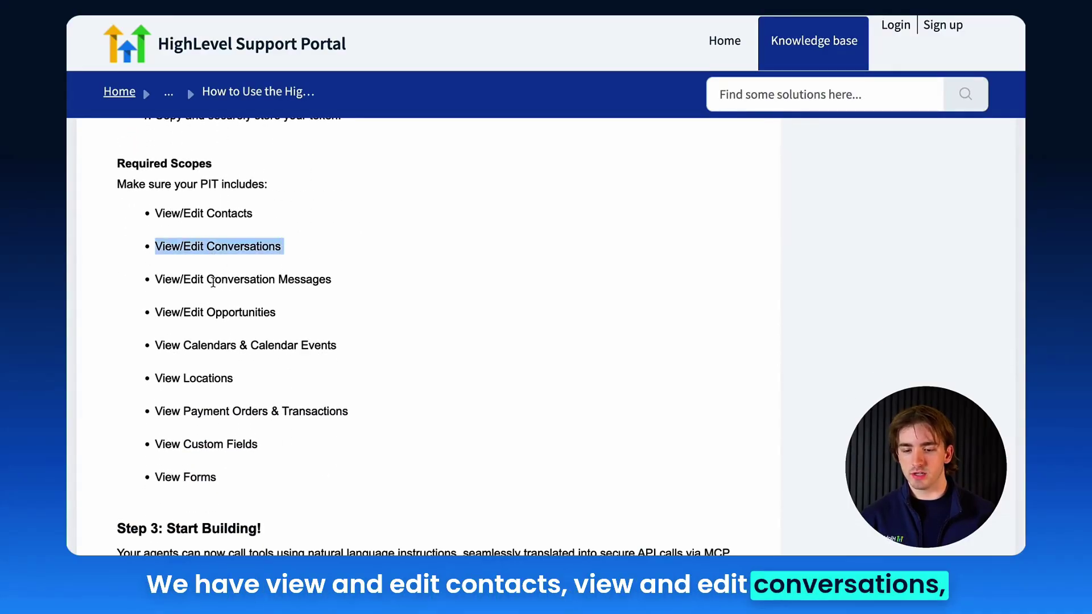
triple_click(213, 281)
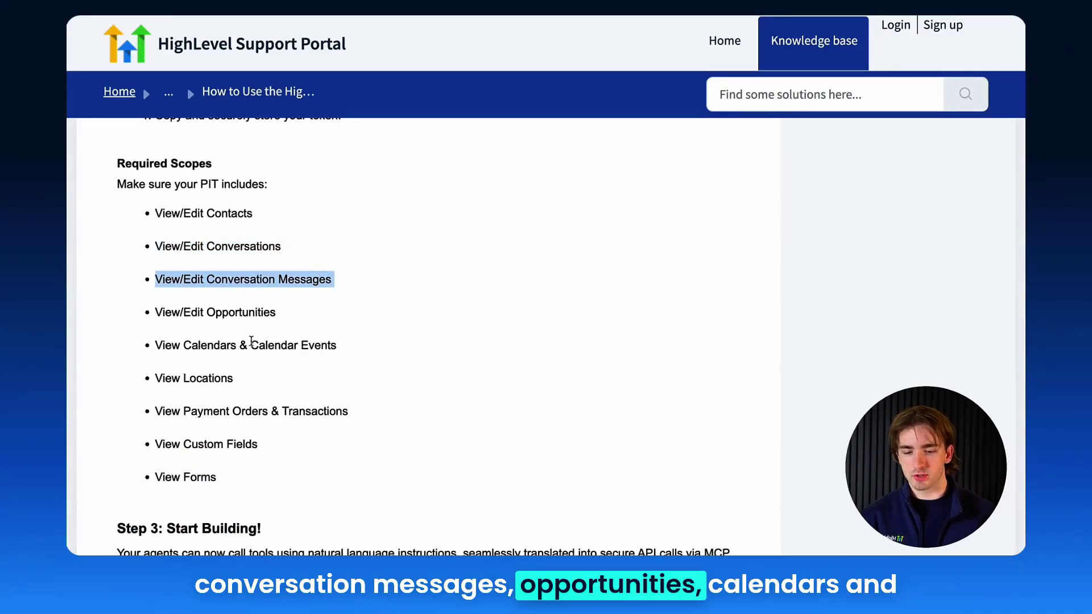
click(262, 342)
double_click(193, 378)
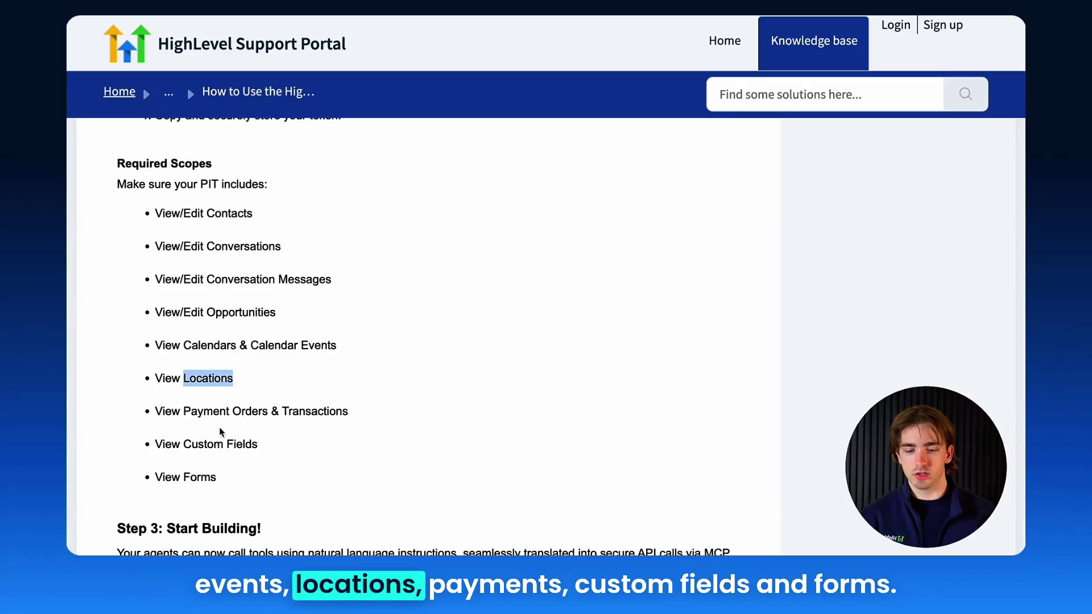
click(230, 412)
double_click(227, 443)
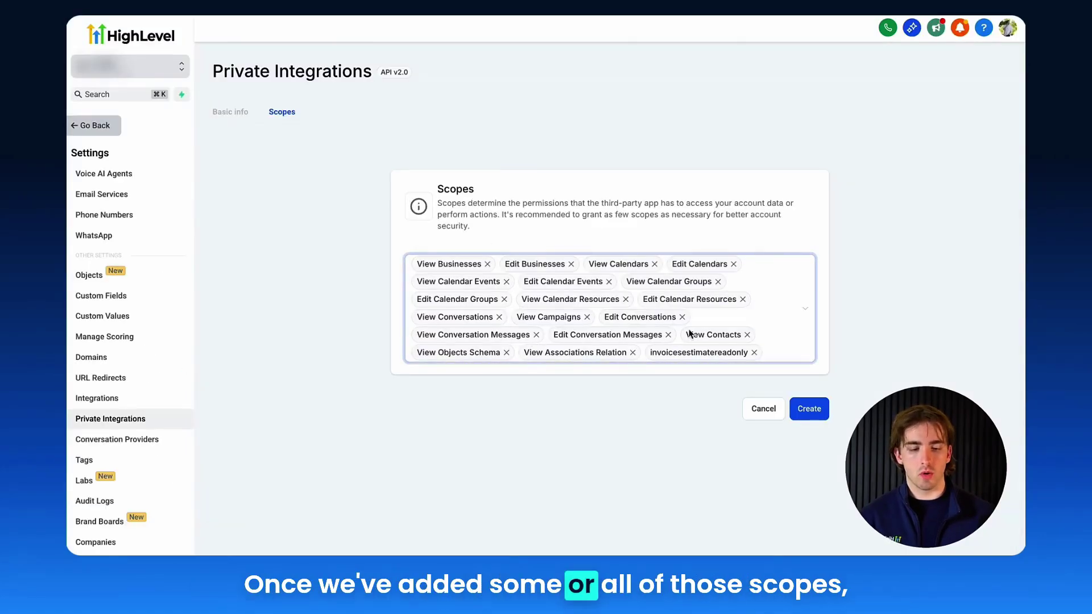
click(804, 408)
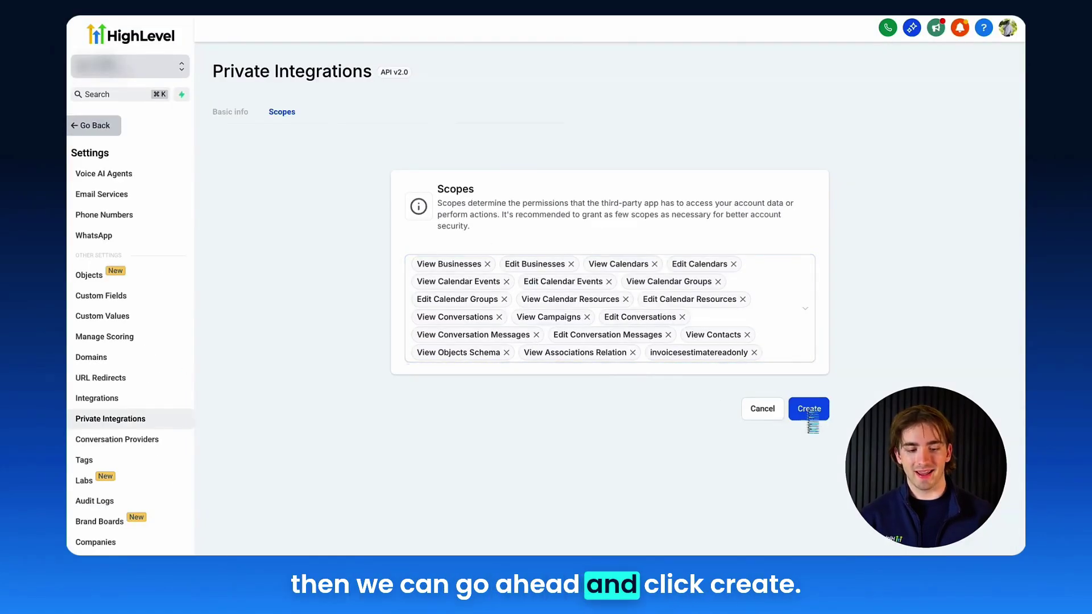
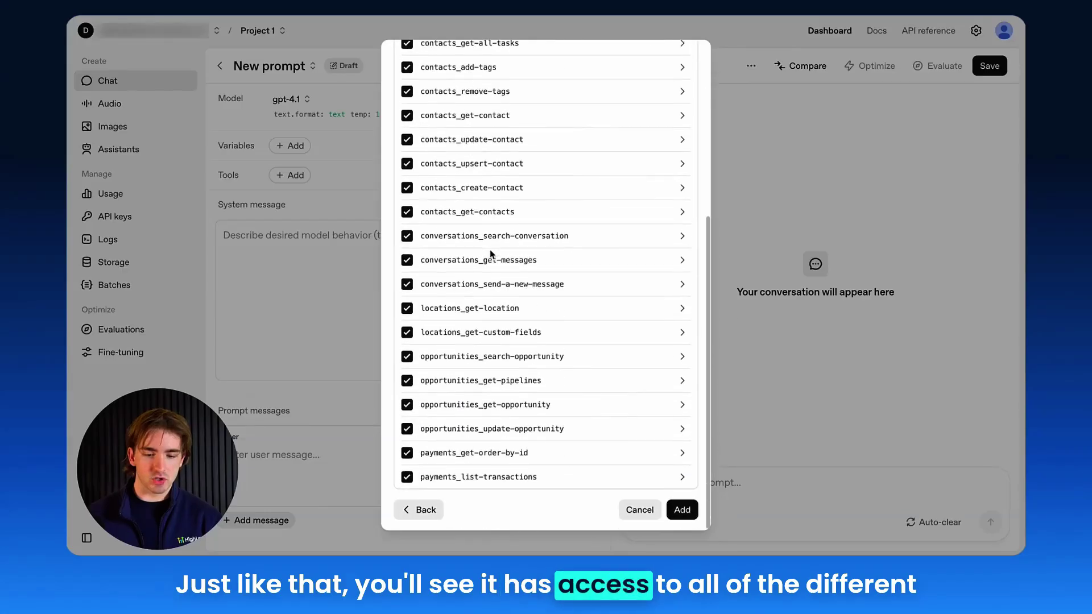
- Review the ghl_mcp_server tool list and add the server with all its tools to the prompt
scroll(489, 249, up, 5)
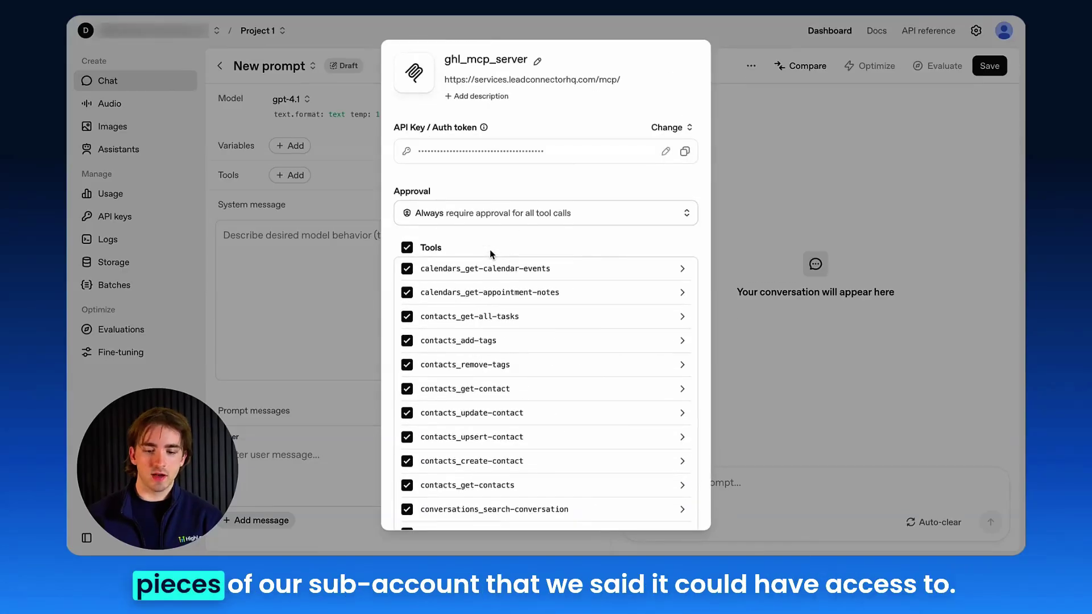
scroll(489, 249, down, 5)
scroll(490, 253, up, 5)
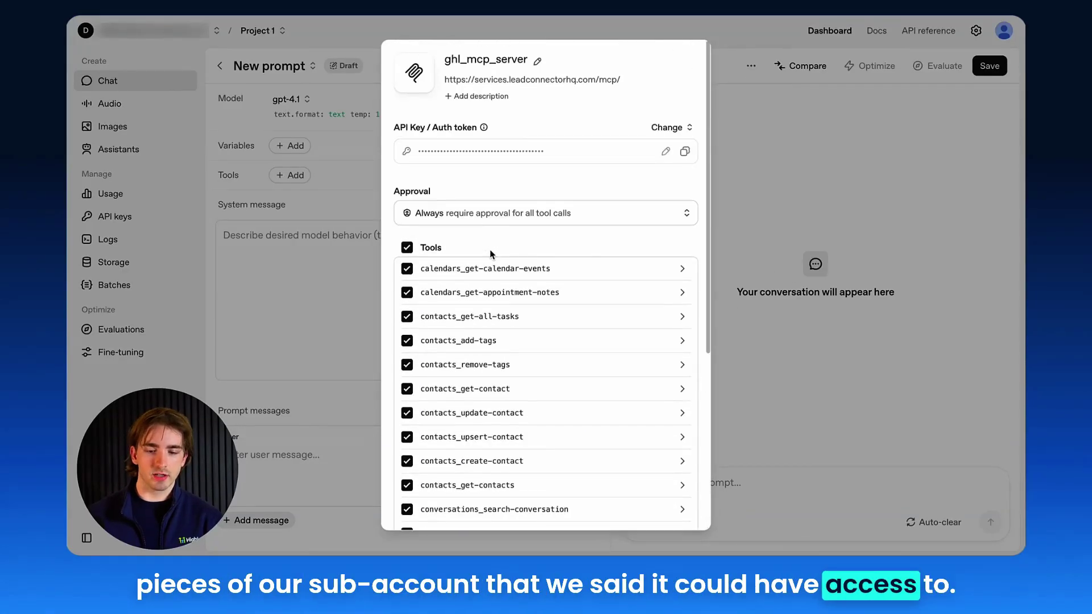
scroll(490, 253, down, 5)
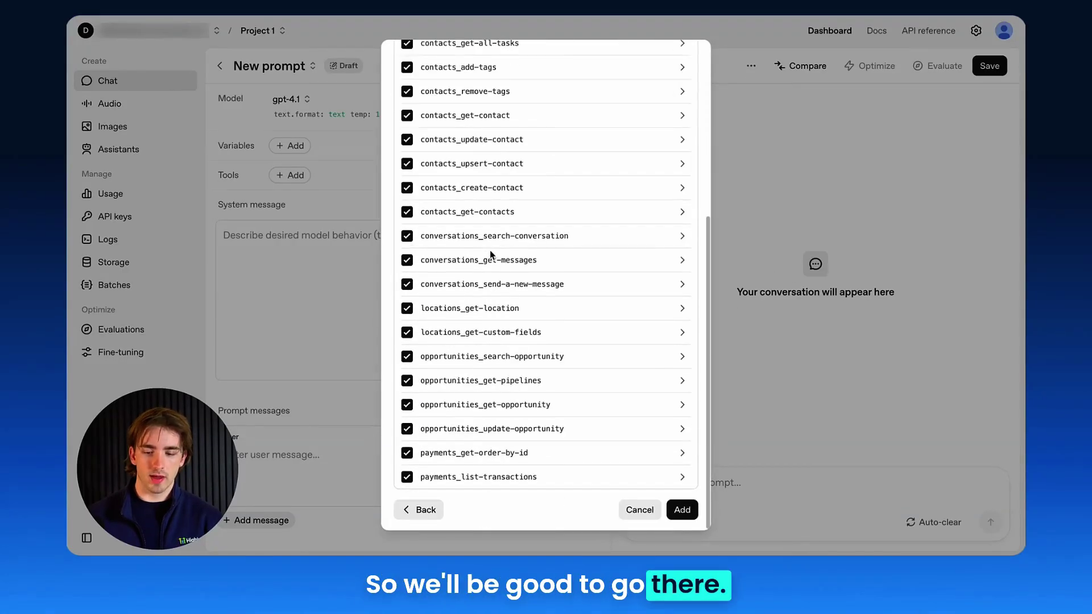
click(682, 510)
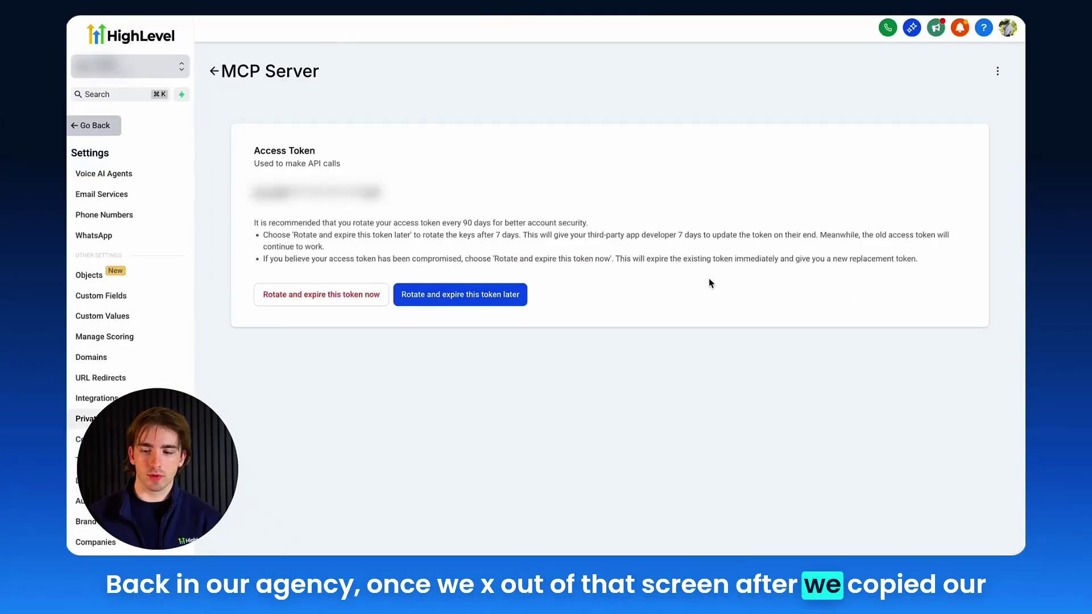
- Leave the MCP Server access token page and return to the Private Integrations list
click(215, 69)
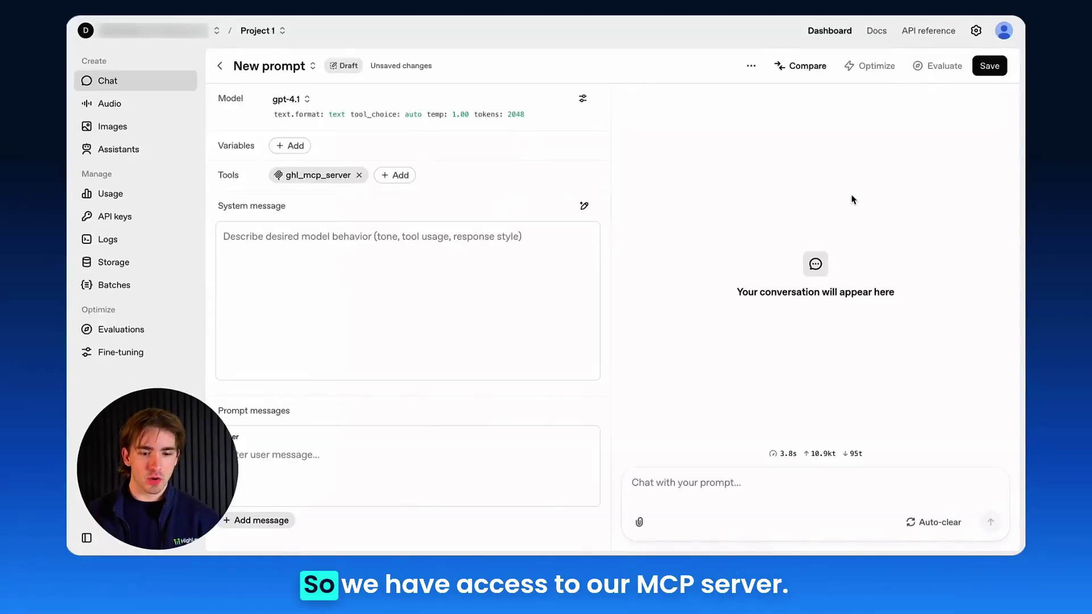
click(289, 180)
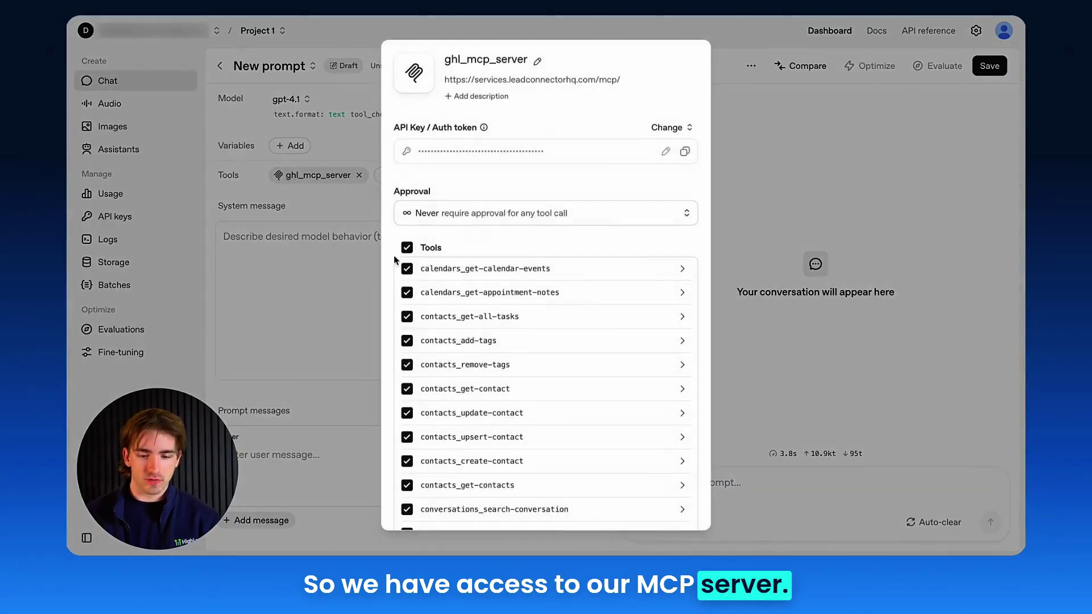
scroll(556, 276, down, 3)
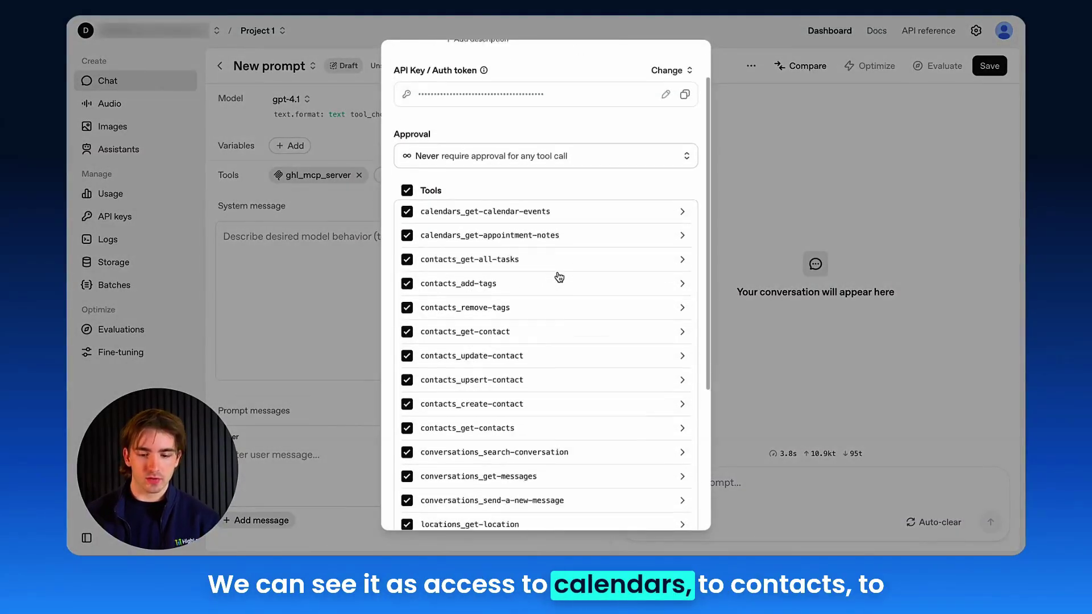
scroll(550, 374, down, 7)
scroll(597, 349, up, 10)
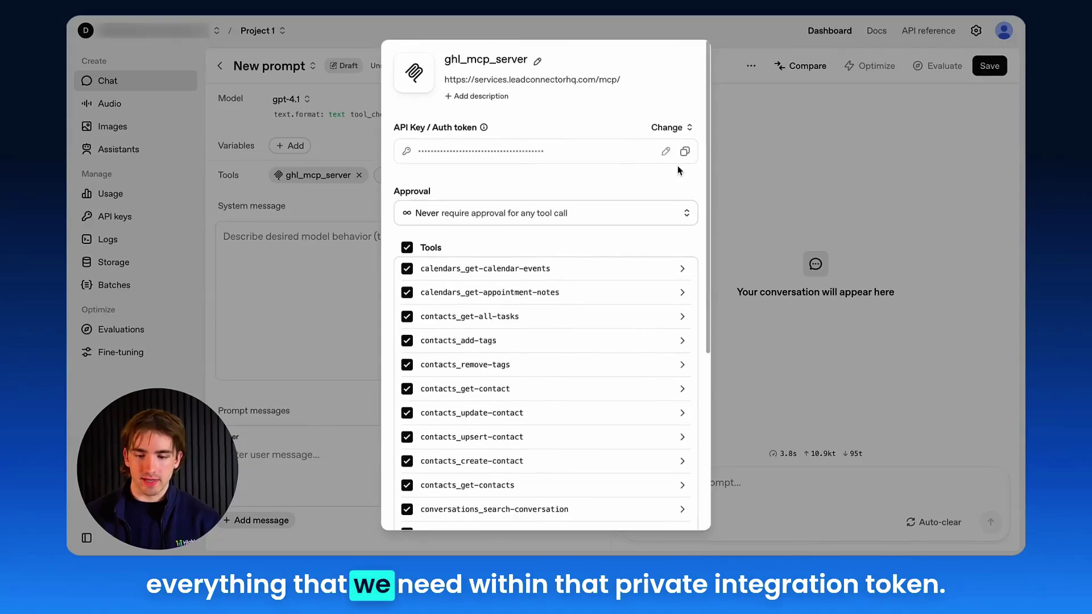
click(772, 151)
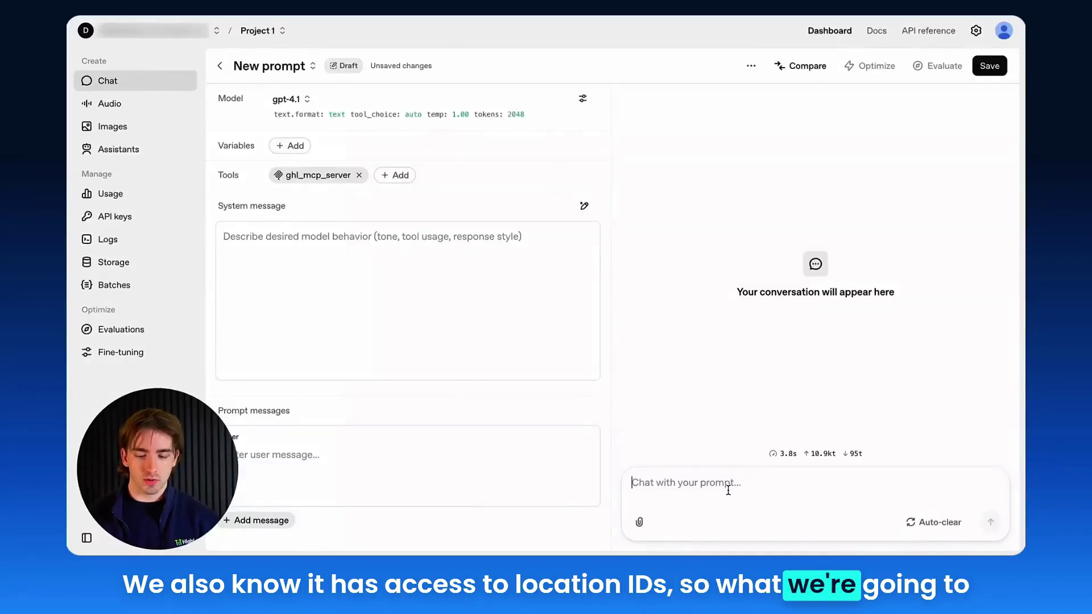
- Ask the chat for a test contact's email address, including the location ID
text(is the email)
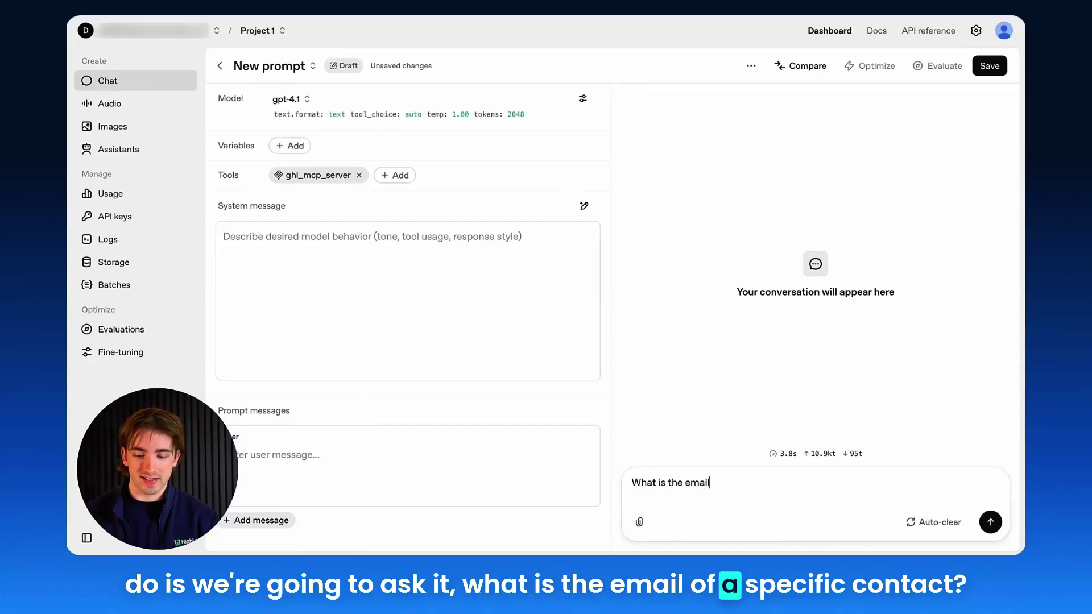
text( of Test27)
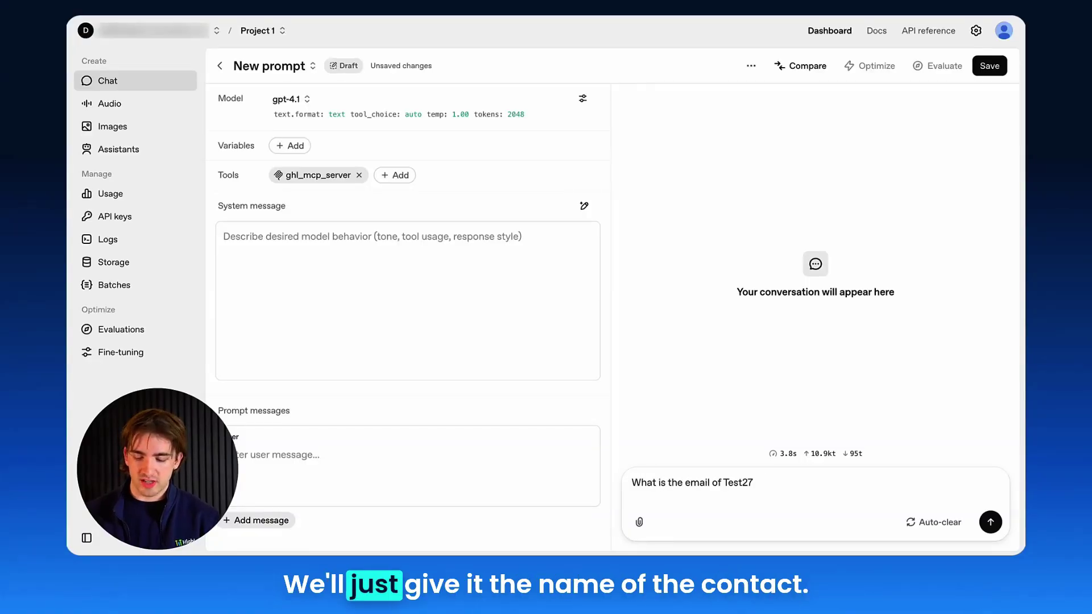
text(? Loc)
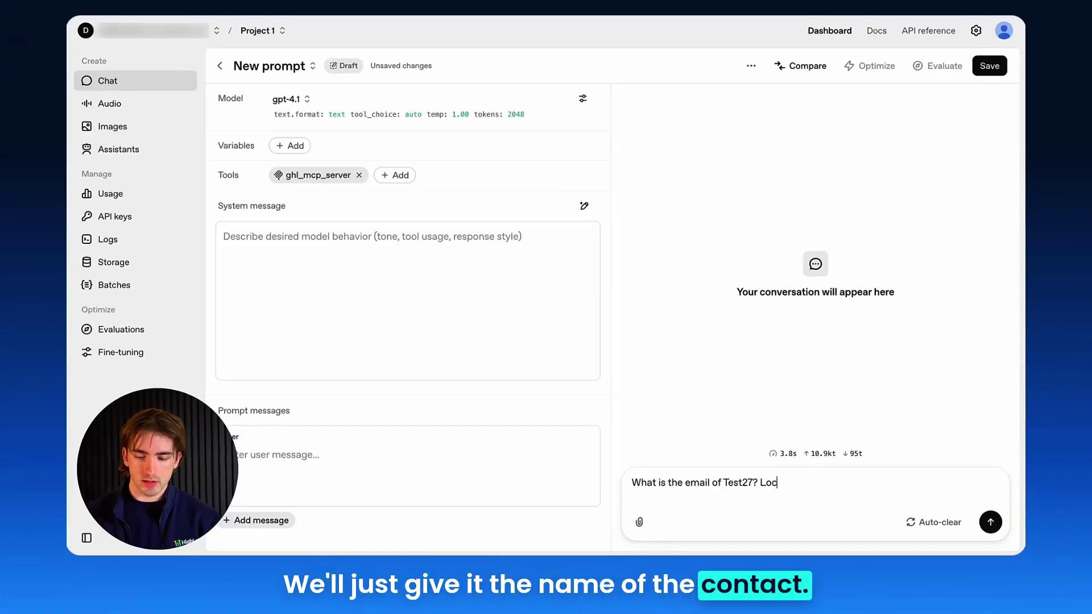
text(ation ID: T69cl1milcirIORef4Ib)
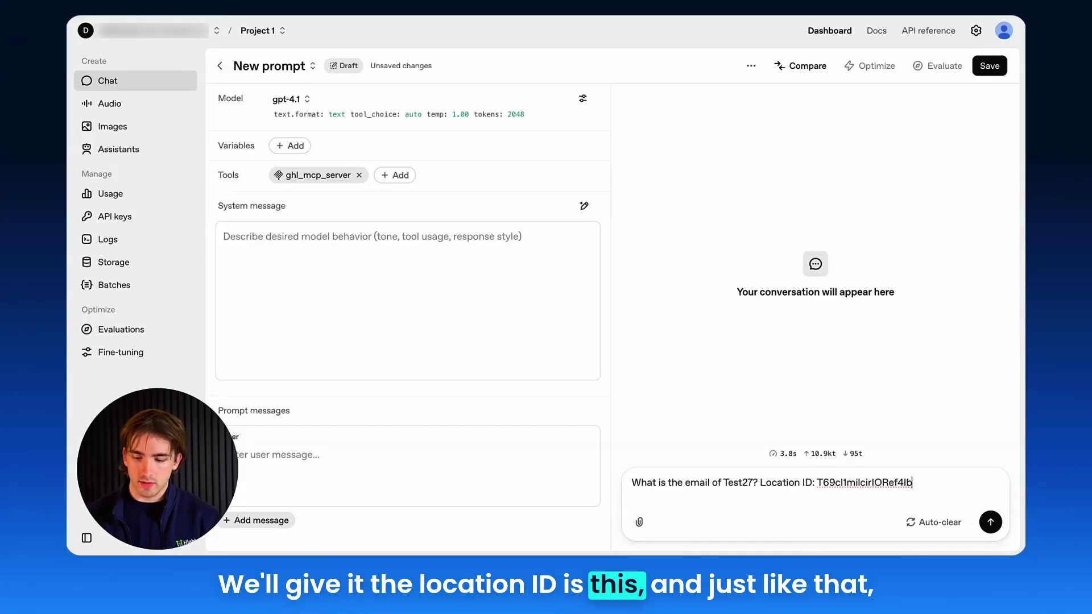
key(Return)
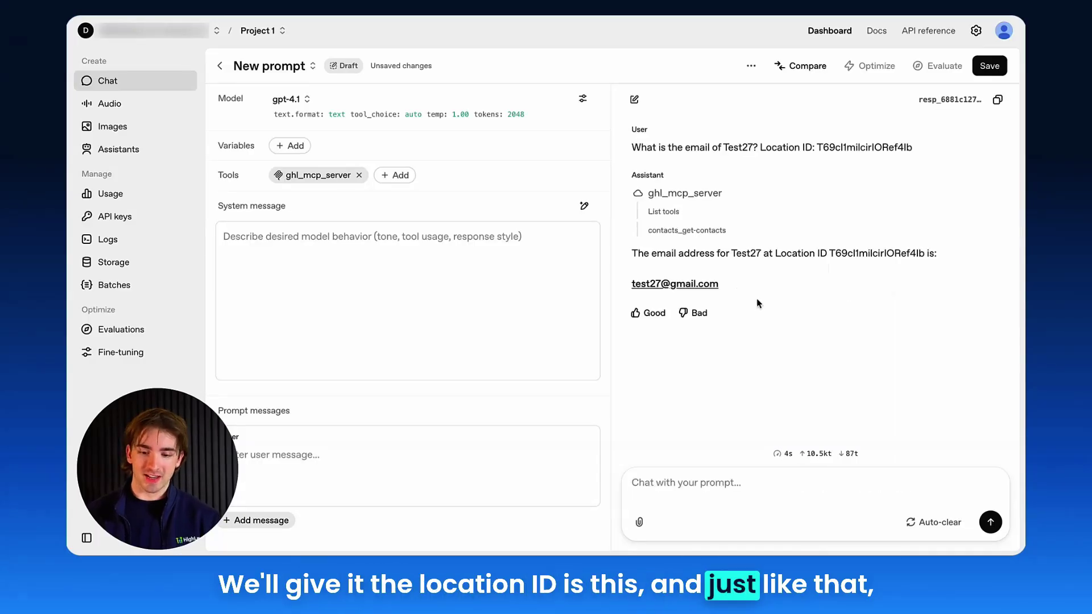
- Select the returned email address, then answer the assistant's user-ID request with the user's full name
drag(741, 285, 631, 284)
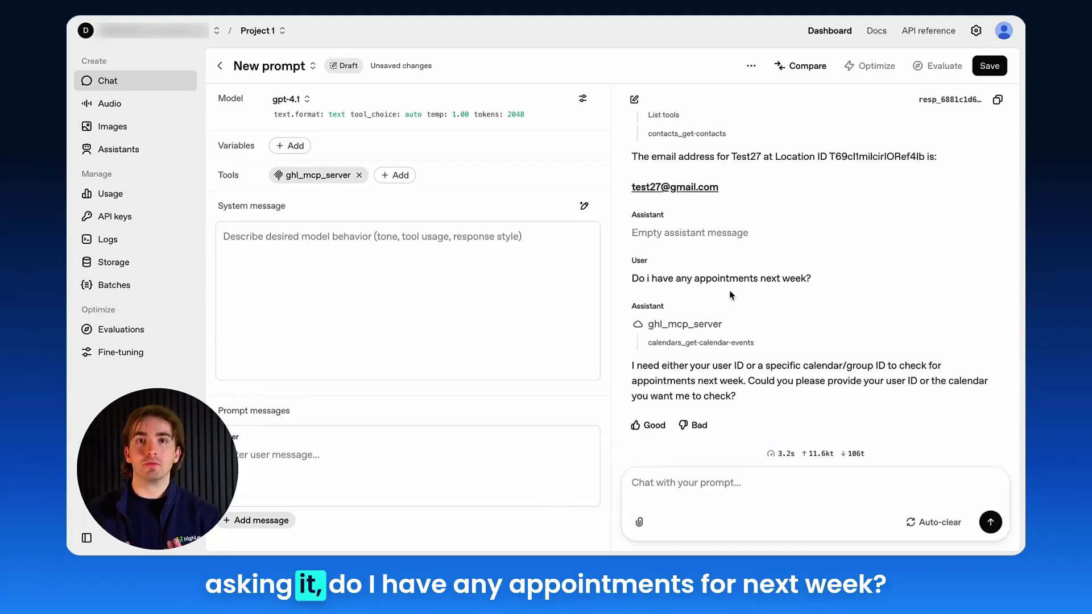
click(701, 498)
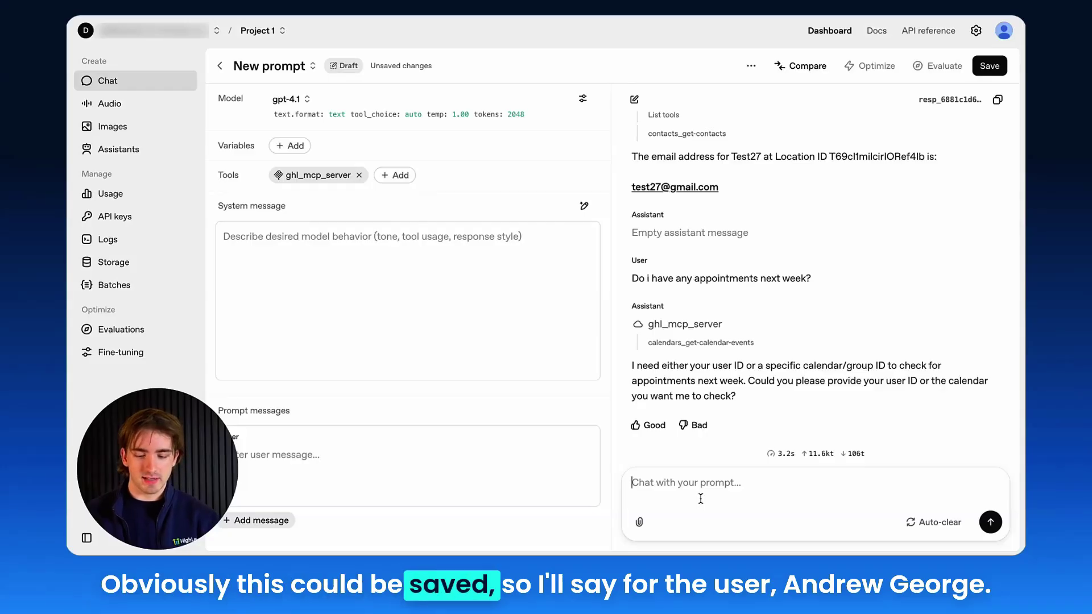
key(Return)
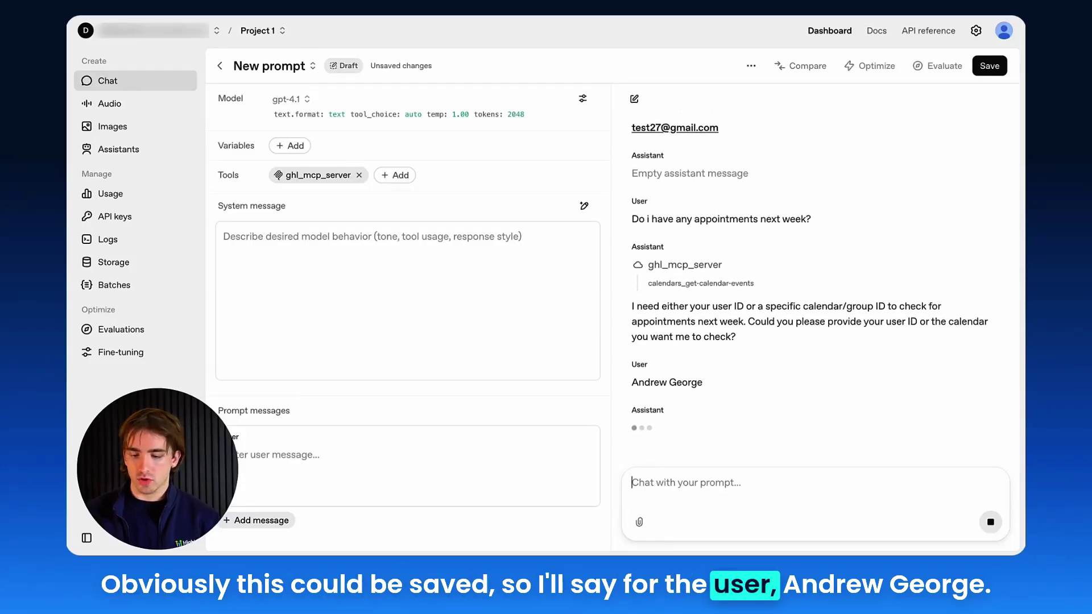